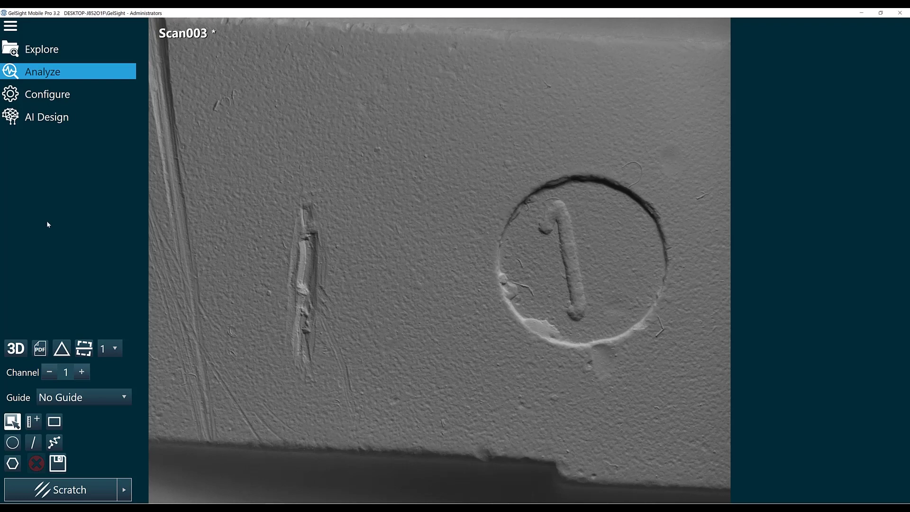
# - Start a Scratch analysis on Scan003 and outline the short vertical scratch with a closed eight-point polyline
pyautogui.click(64, 498)
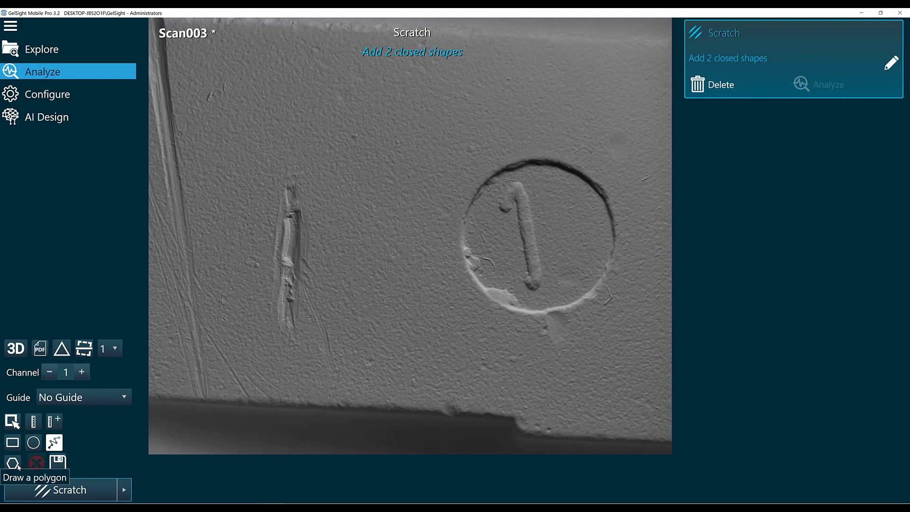
pyautogui.click(62, 445)
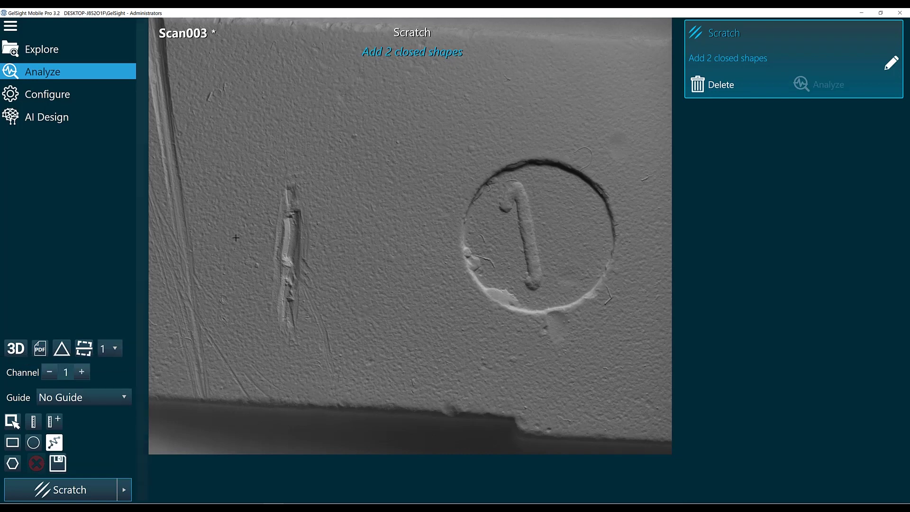
pyautogui.click(277, 178)
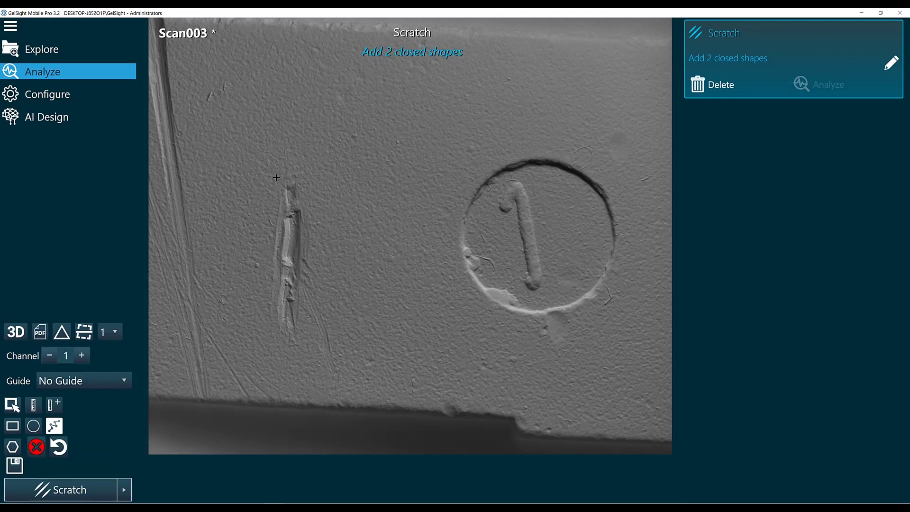
pyautogui.click(267, 254)
pyautogui.click(268, 316)
pyautogui.click(275, 341)
pyautogui.click(298, 342)
pyautogui.click(320, 298)
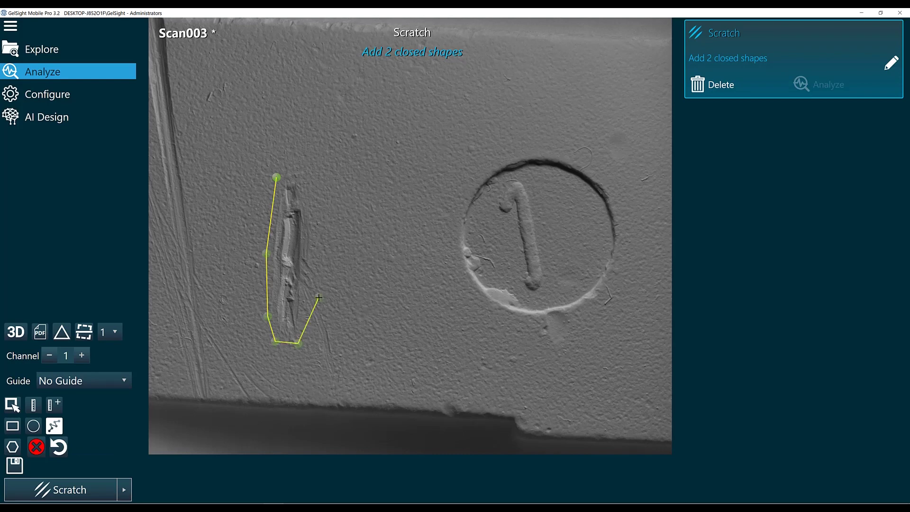
pyautogui.click(319, 253)
pyautogui.click(309, 172)
pyautogui.click(276, 177)
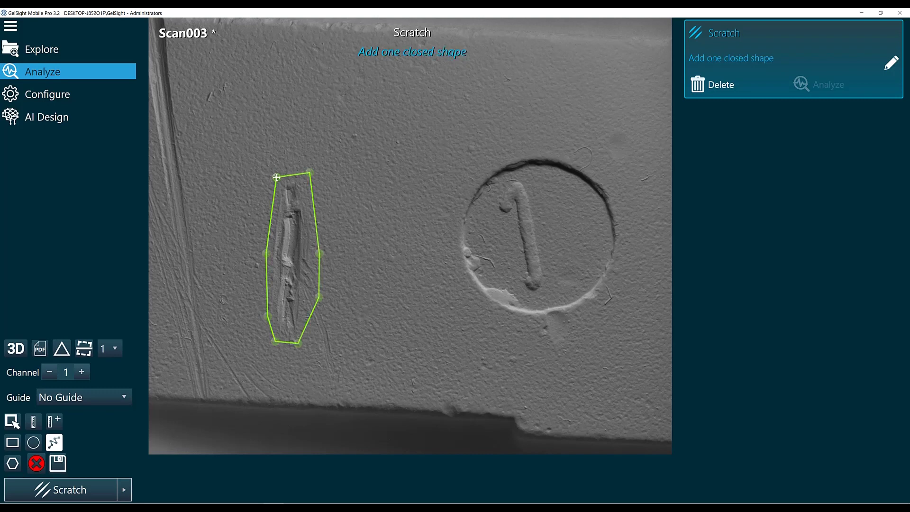
# - Draw a larger closed six-point polyline around the first outline, enclosing the flat reference surface around the scratch
pyautogui.click(208, 135)
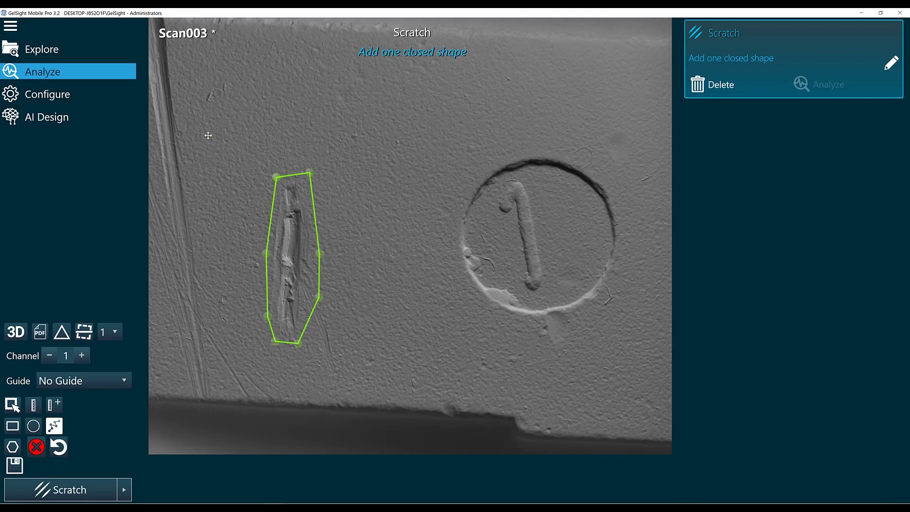
pyautogui.click(215, 318)
pyautogui.click(250, 366)
pyautogui.click(301, 364)
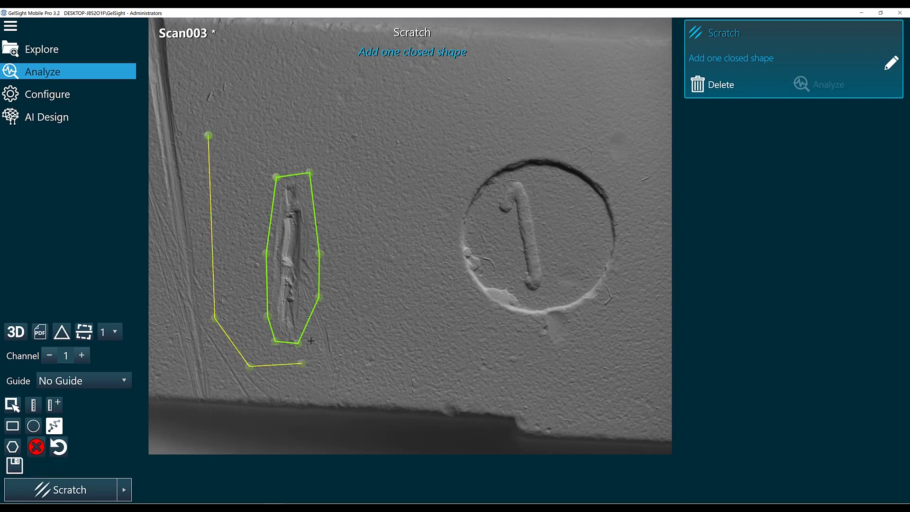
pyautogui.click(338, 276)
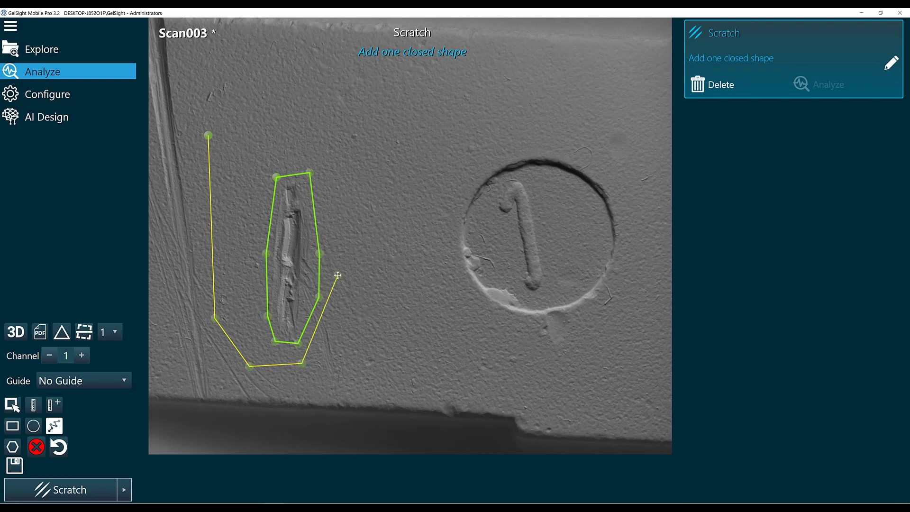
pyautogui.click(331, 120)
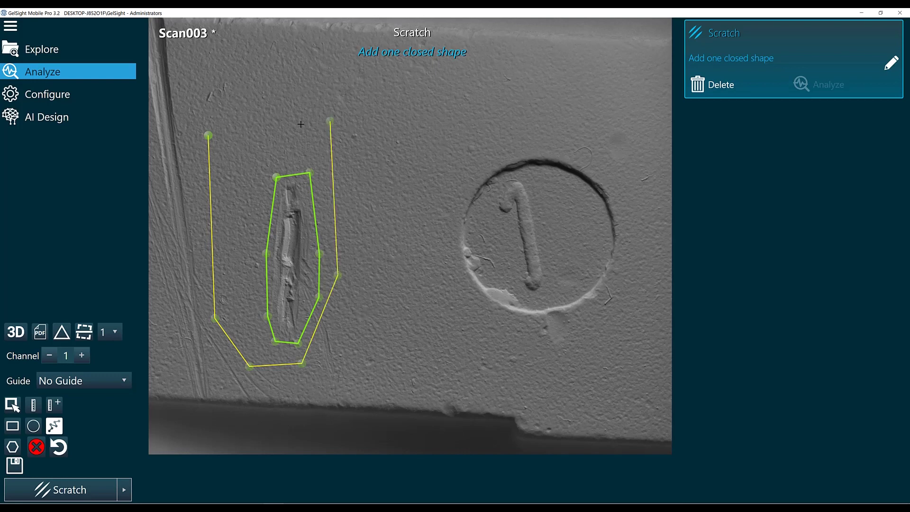
pyautogui.click(207, 131)
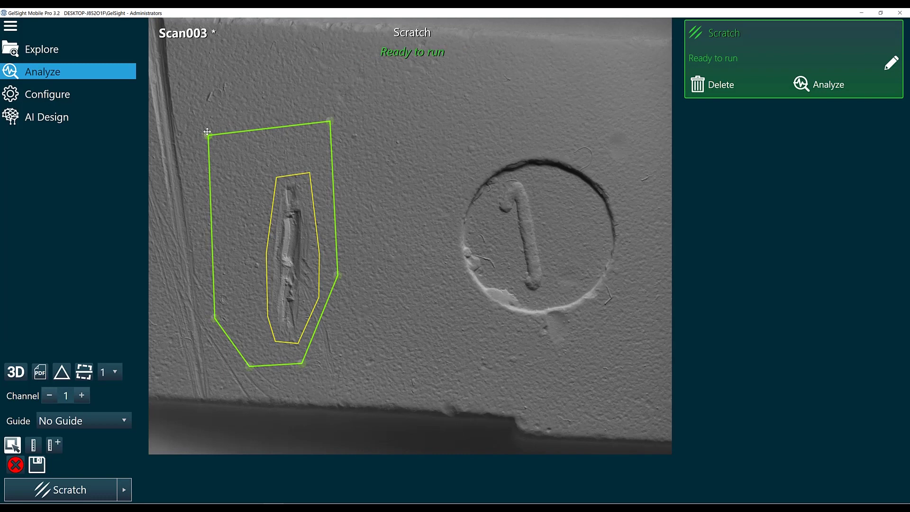
# - Run the scratch analysis on Scan003 and inspect the marked minimum and maximum points along the scratch
pyautogui.click(839, 86)
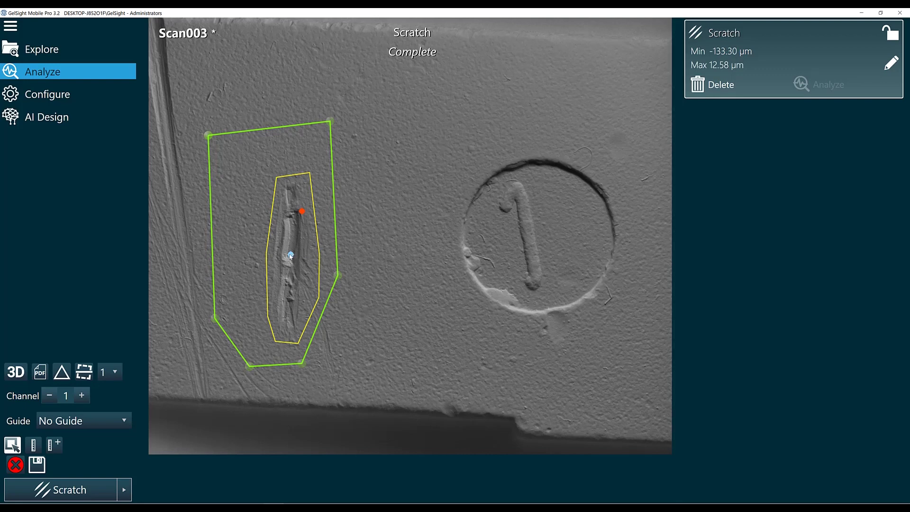
pyautogui.scroll(5, 297, 260)
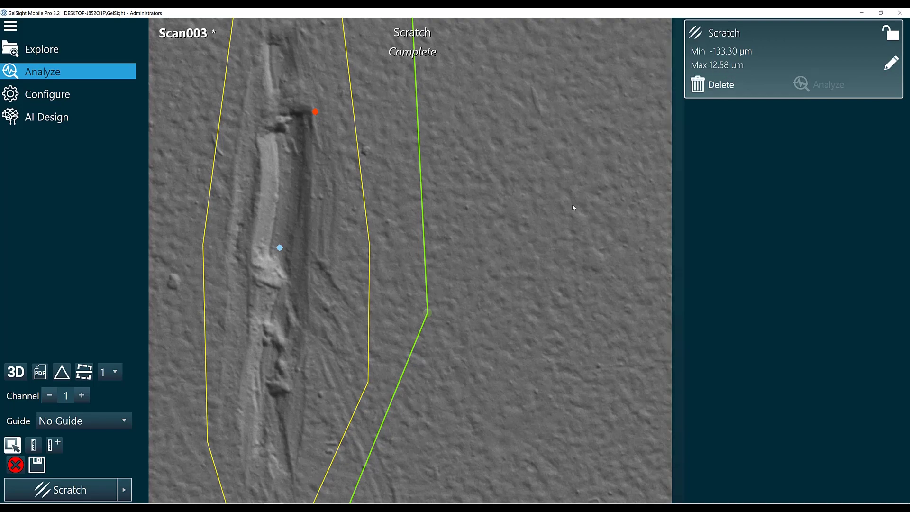
pyautogui.scroll(-1, 573, 208)
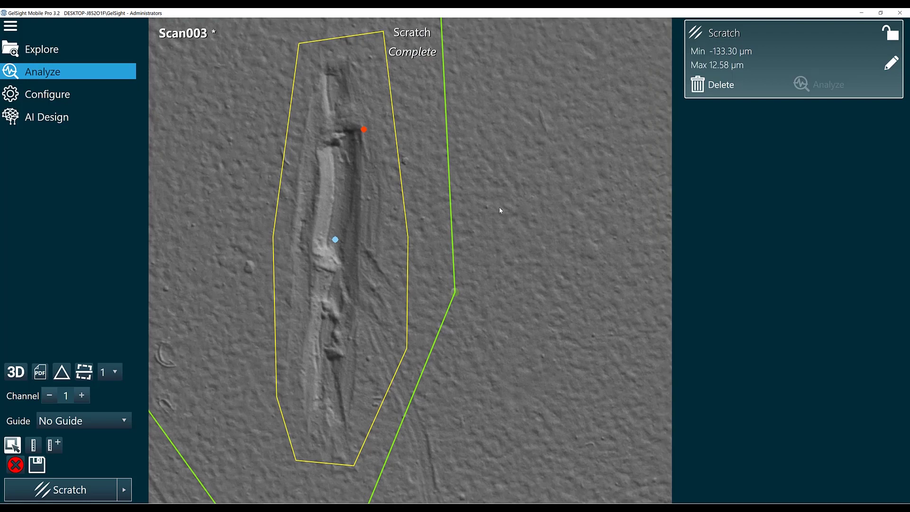
pyautogui.scroll(-4, 602, 190)
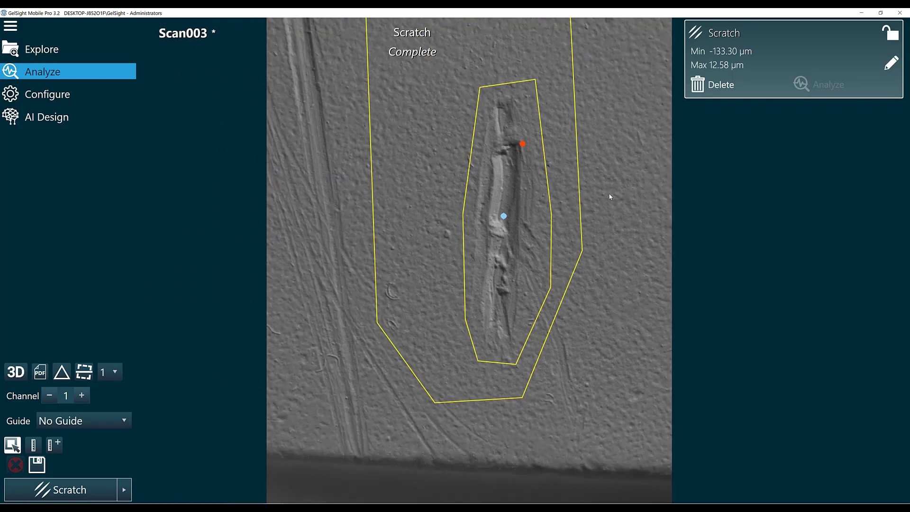
pyautogui.moveTo(609, 196); pyautogui.dragTo(567, 250)
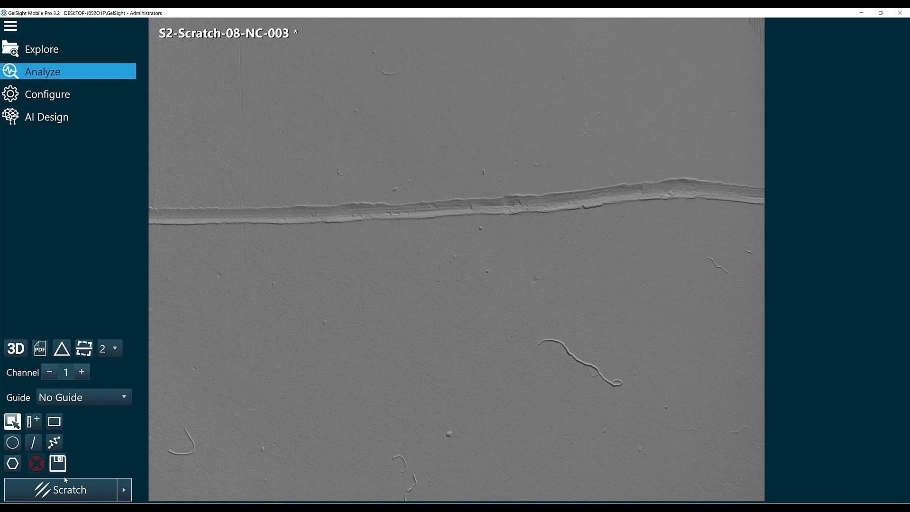
# - Start a Scratch analysis on S2-Scratch-08-NC-003 and enclose the long horizontal scratch in a narrow closed four-point outline
pyautogui.click(78, 493)
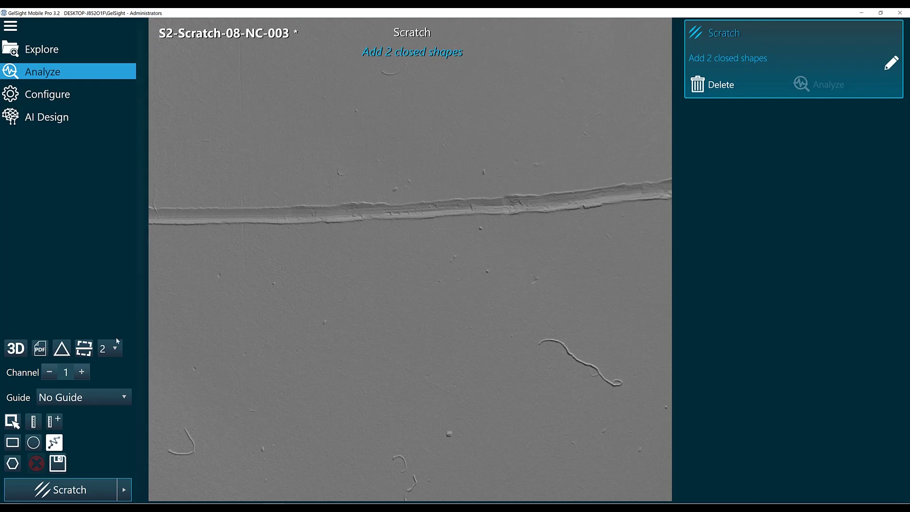
pyautogui.click(182, 195)
pyautogui.click(182, 234)
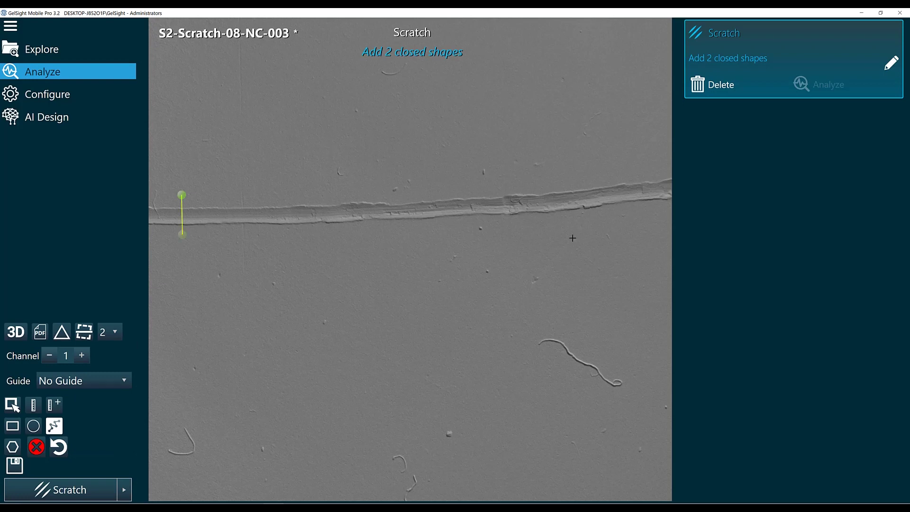
pyautogui.click(619, 215)
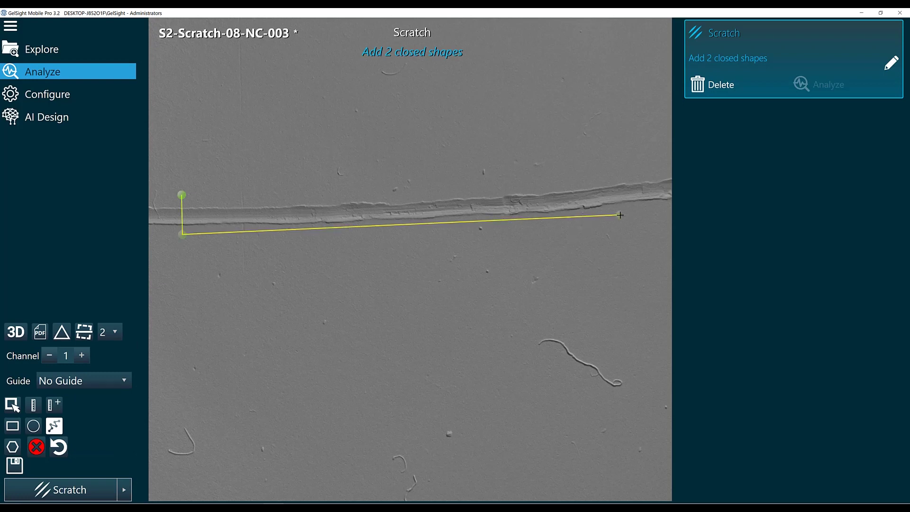
pyautogui.click(614, 168)
pyautogui.click(183, 194)
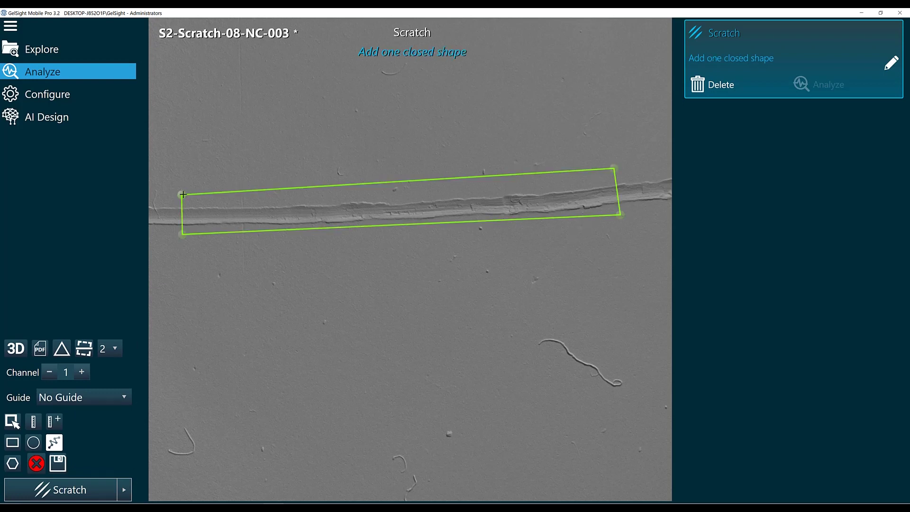
# - Draw a larger closed four-point outline around the narrow one, including surface above and below the long scratch
pyautogui.click(166, 156)
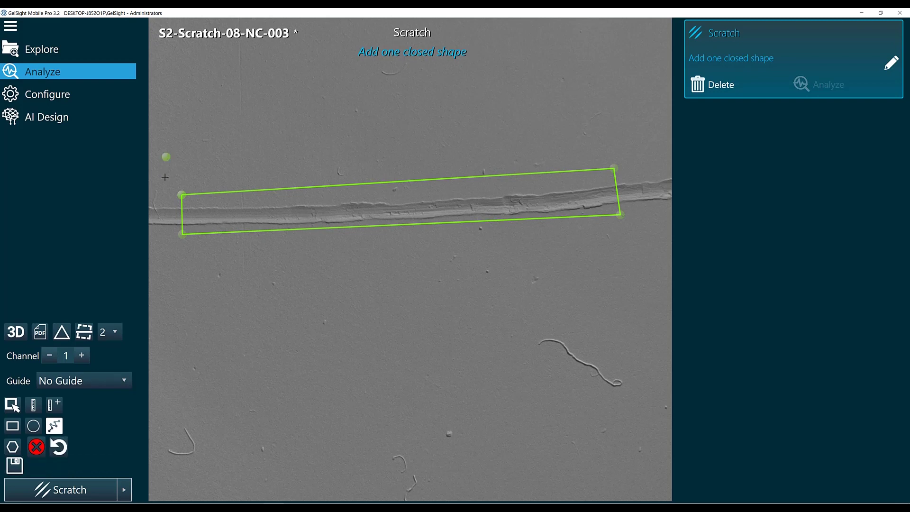
pyautogui.click(165, 268)
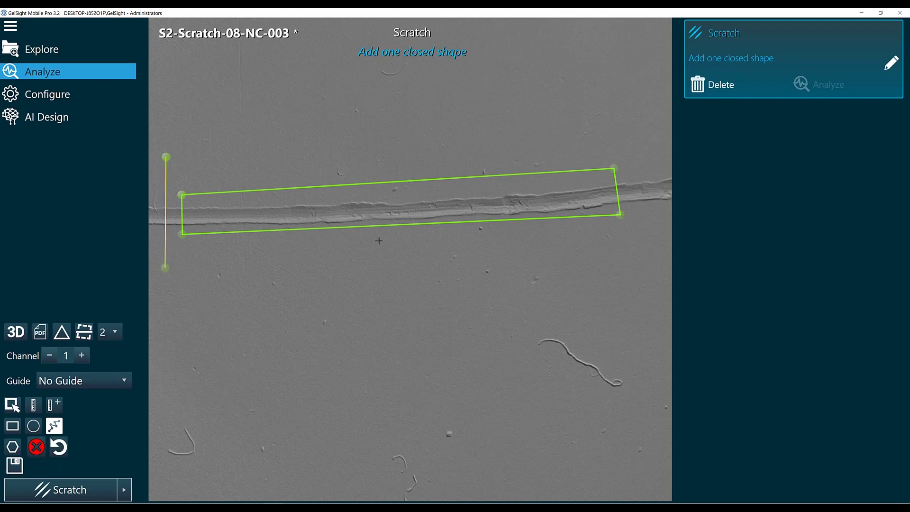
pyautogui.click(643, 244)
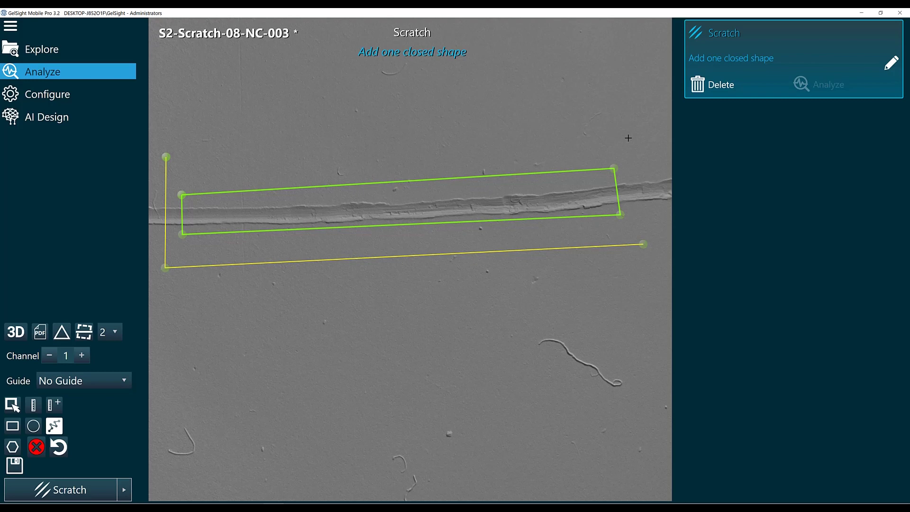
pyautogui.click(628, 137)
pyautogui.click(166, 157)
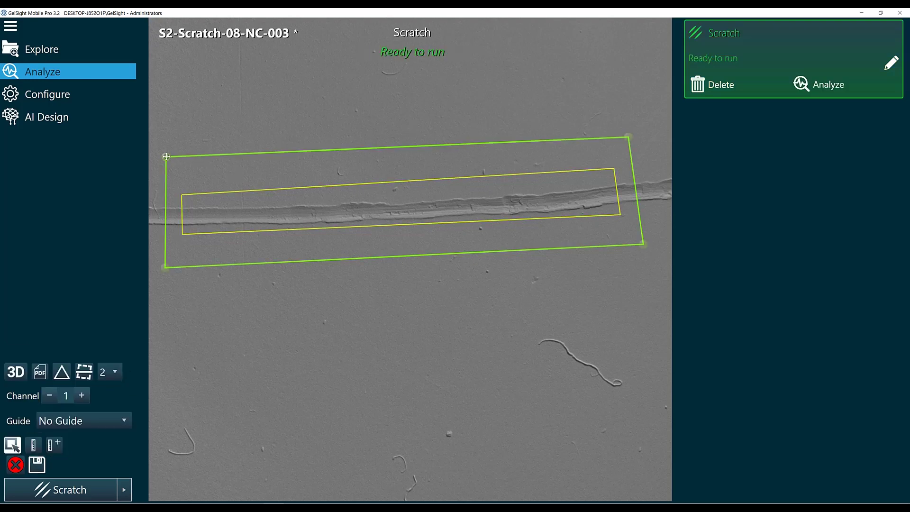
# - Extend the four corners of the inner outline along the scratch to meet the end edges of the outer outline
pyautogui.click(181, 234)
pyautogui.moveTo(181, 234); pyautogui.dragTo(166, 236)
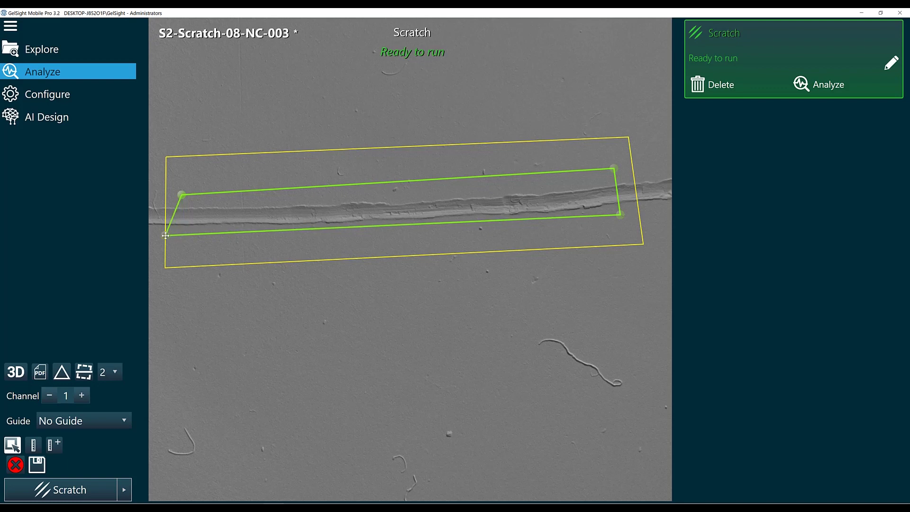
pyautogui.moveTo(181, 195); pyautogui.dragTo(166, 197)
pyautogui.moveTo(614, 168); pyautogui.dragTo(632, 167)
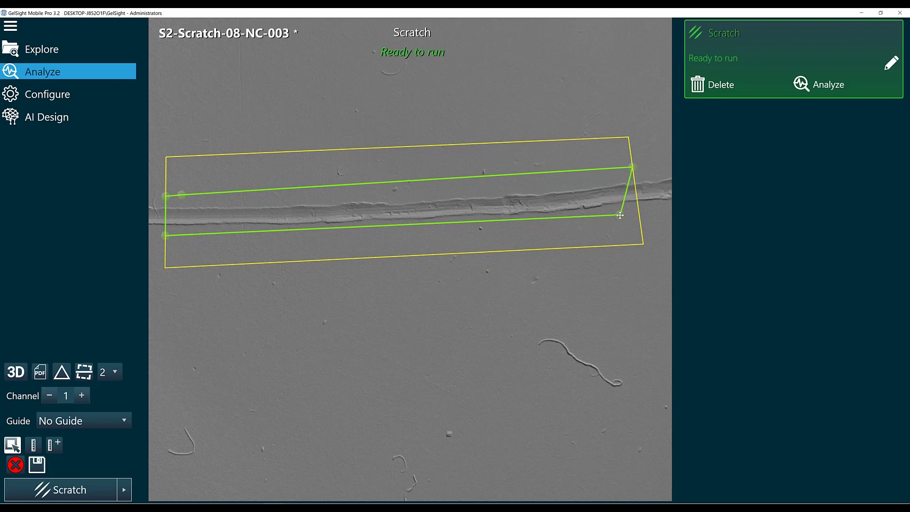
pyautogui.moveTo(620, 214); pyautogui.dragTo(641, 213)
# - Run the scratch analysis on S2-Scratch-08-NC-003 and generate its PDF report, saving the changed scan analysis
pyautogui.click(825, 85)
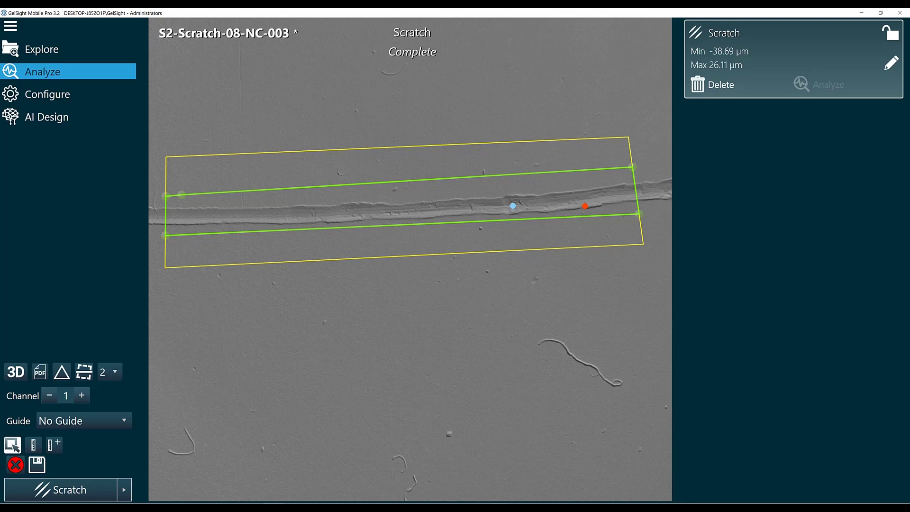
pyautogui.click(40, 373)
pyautogui.click(503, 297)
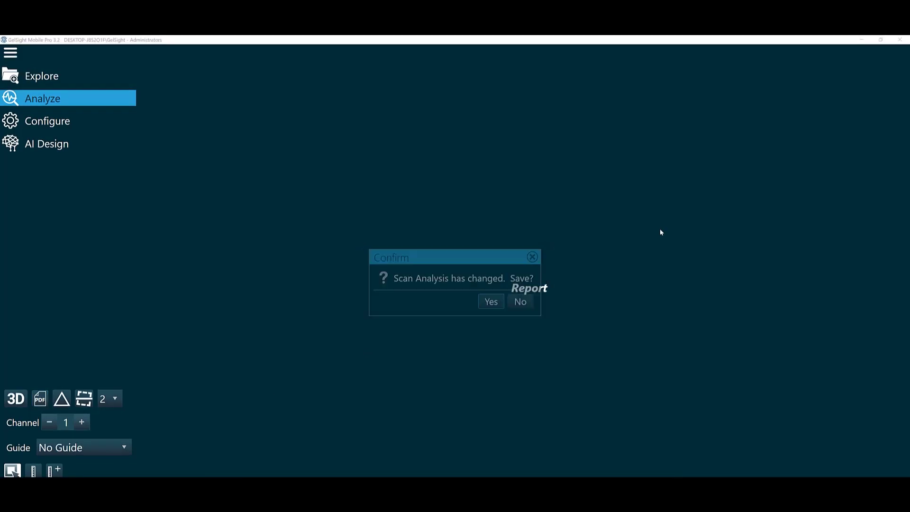